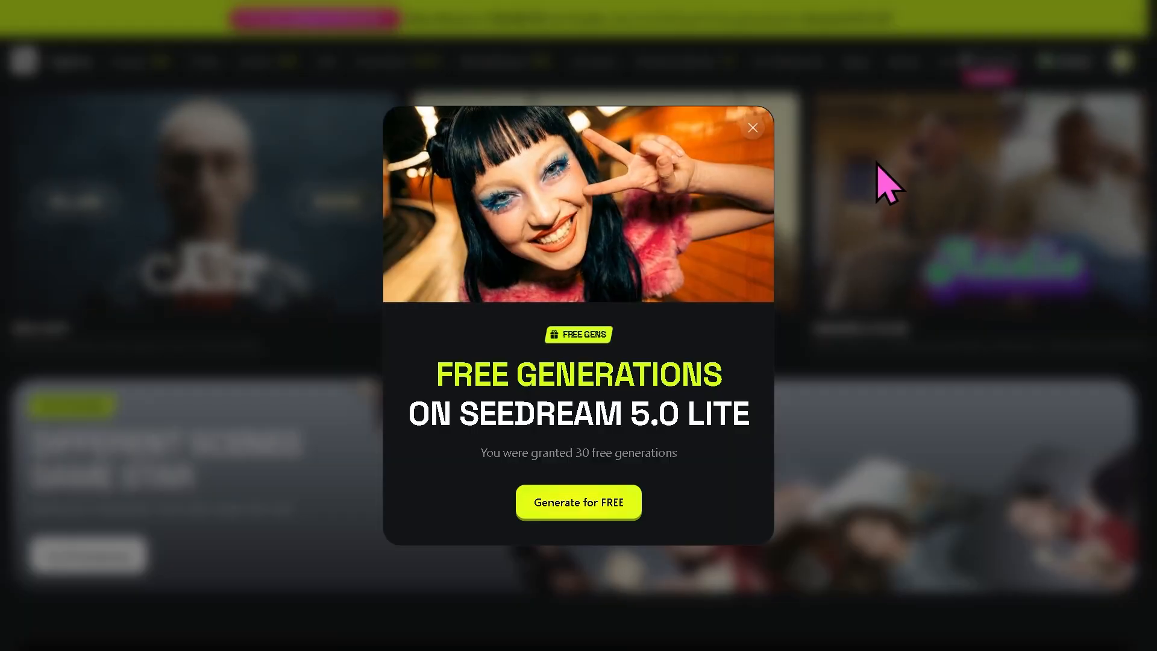
Dismiss the free generations offer and open UGC Factory from the video features.
left_click(752, 127)
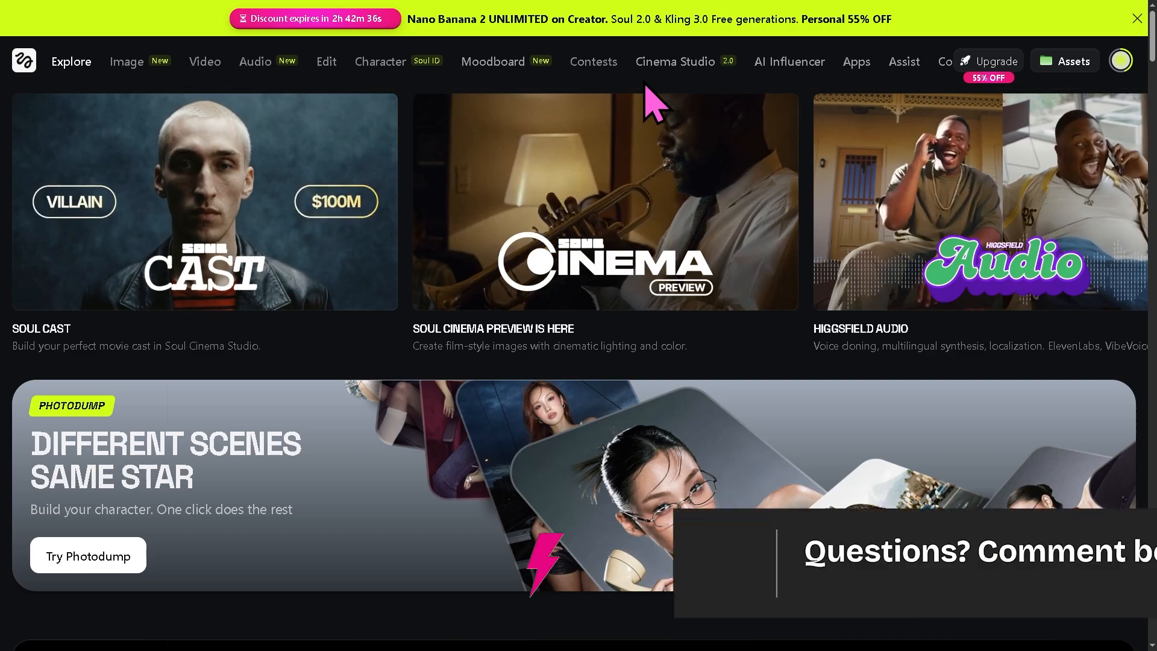
mouse_move(200, 70)
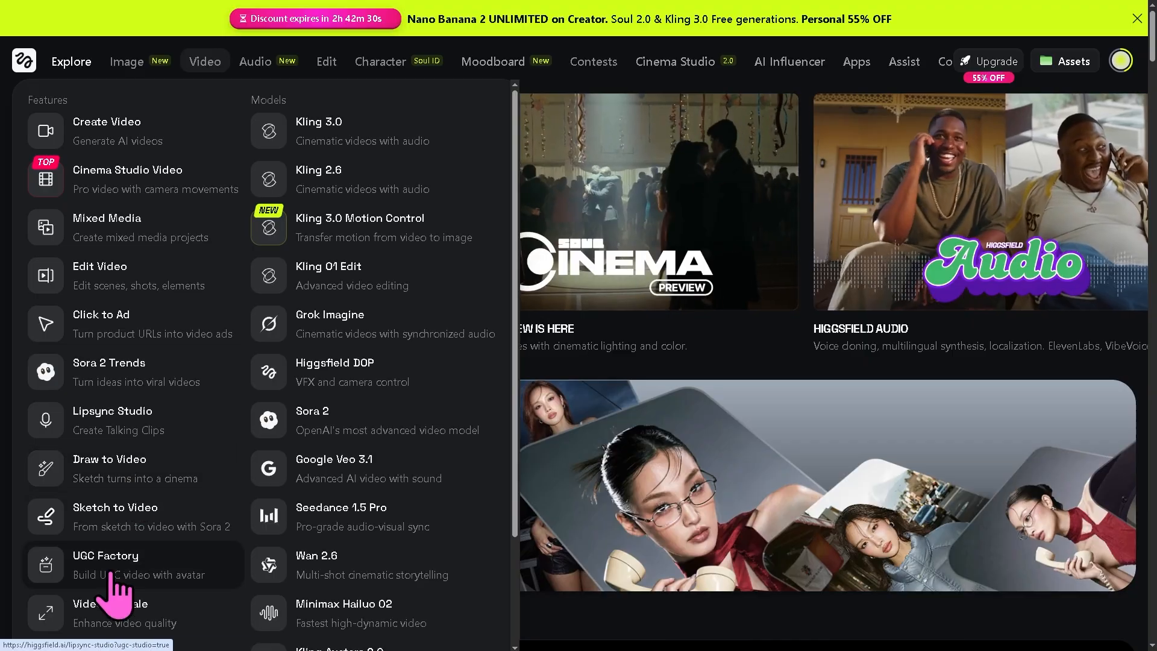
left_click(229, 555)
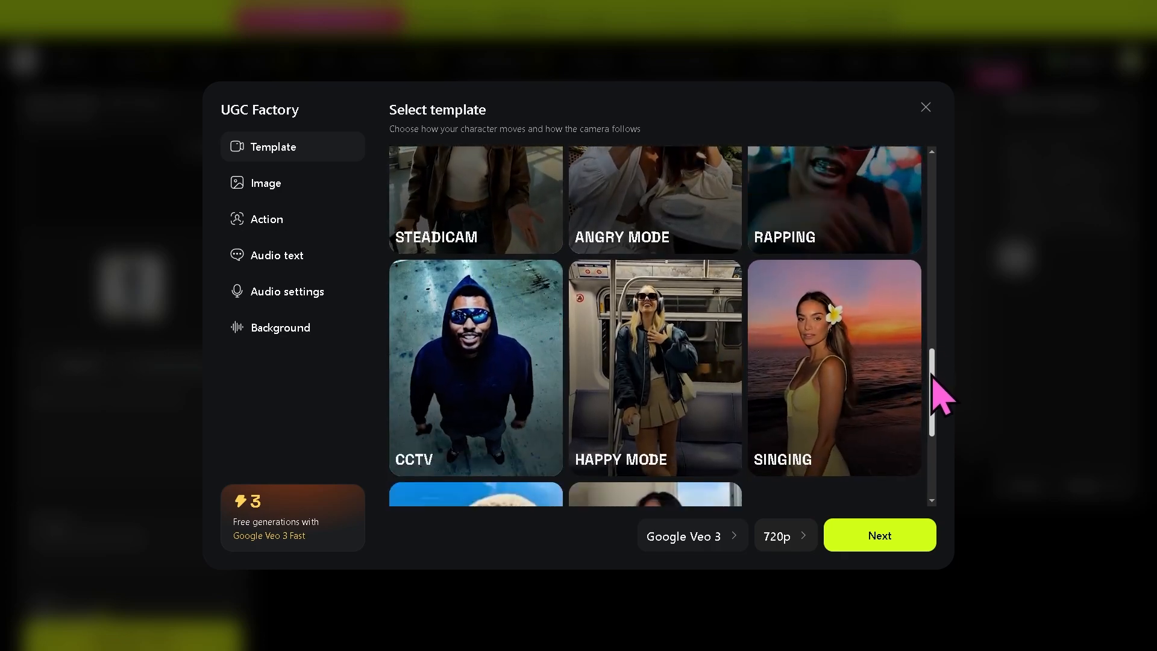
Keep the General template and the loaded avatar image without adding a product, and continue to the action description.
left_click_drag(932, 374, 932, 176)
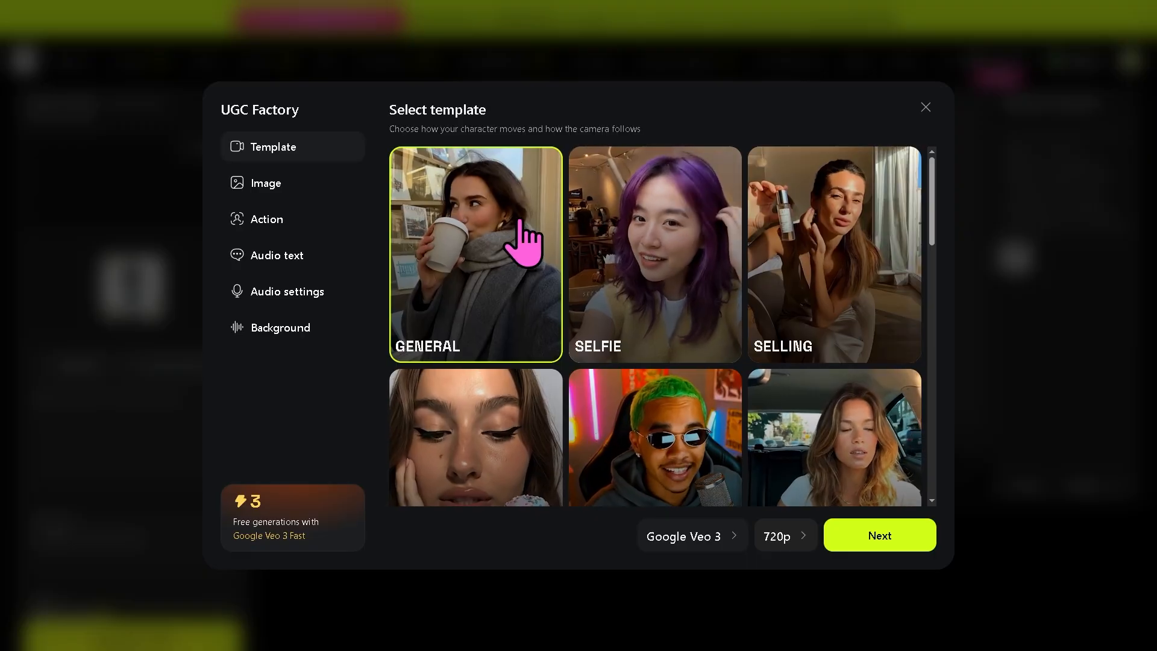
left_click(890, 545)
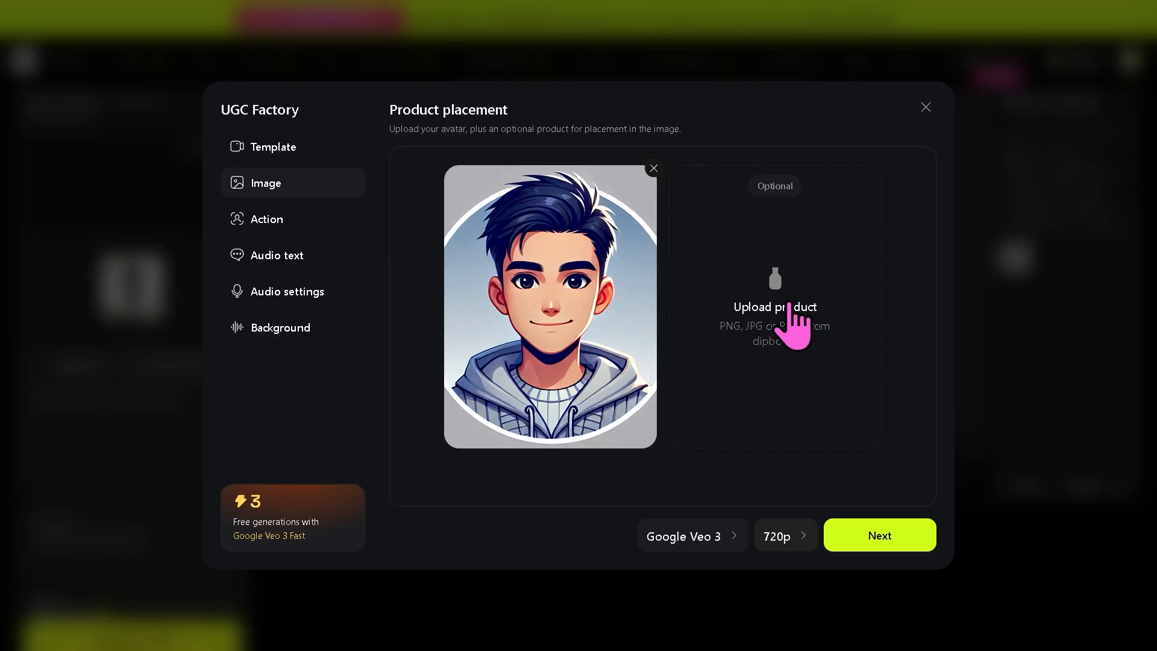
left_click(880, 535)
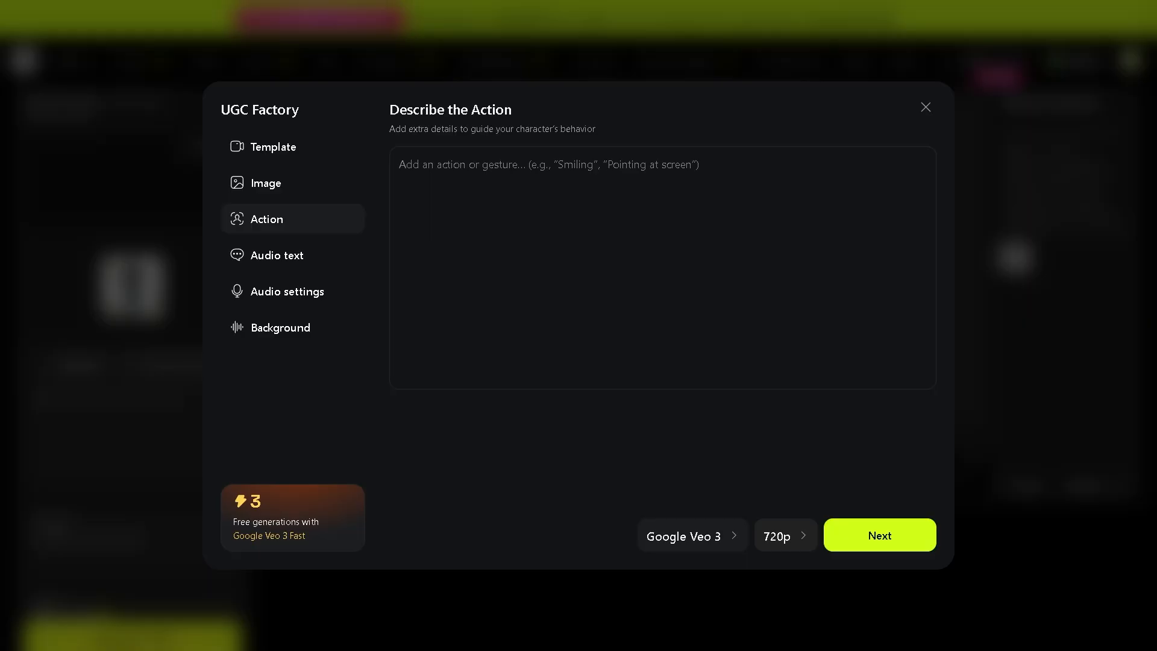
Describe the action as "I've tried so many products, but this is the only one that actually cleared my skin in 7 days".
left_click(519, 256)
type("I've tried so many products, but this is the only one that actually cleared my skin in 7 days")
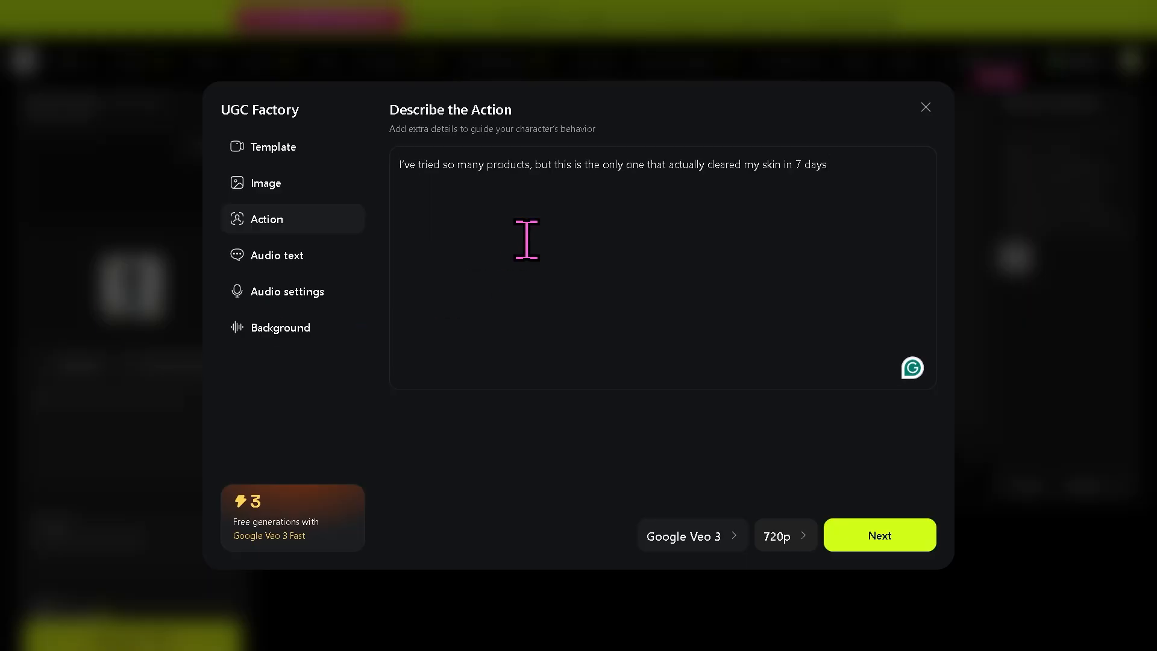
left_click(901, 535)
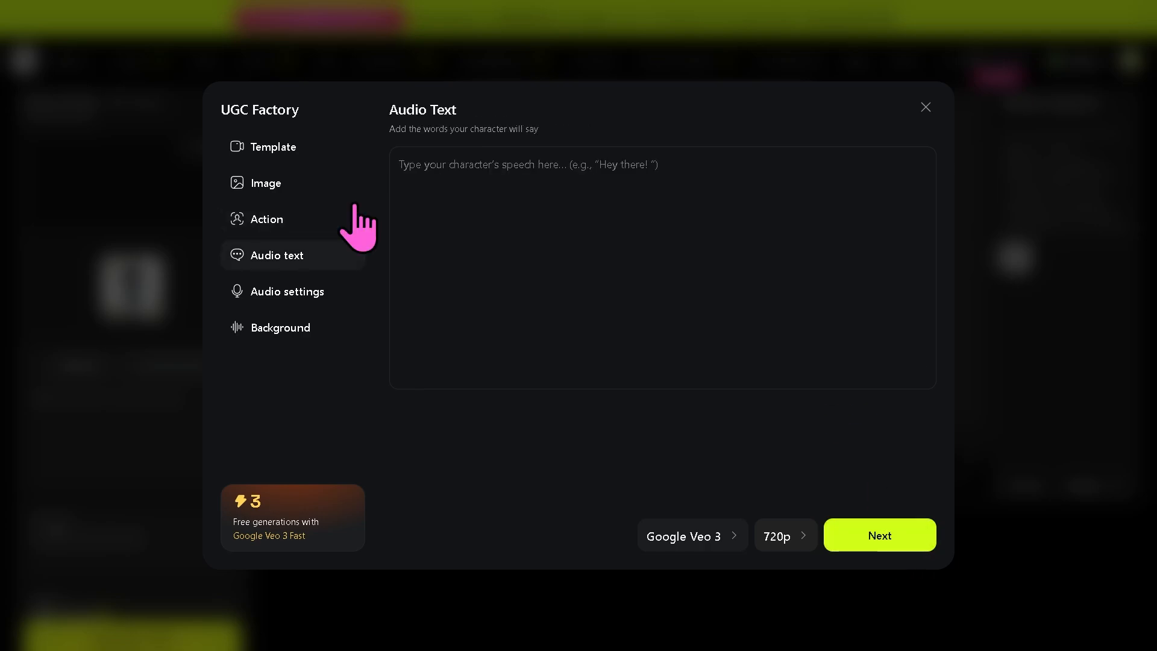
Set the character's speech to "how to create ugc content with higgsfield" and continue to the audio settings.
left_click(552, 207)
type("how to create ugc content with higgsfield")
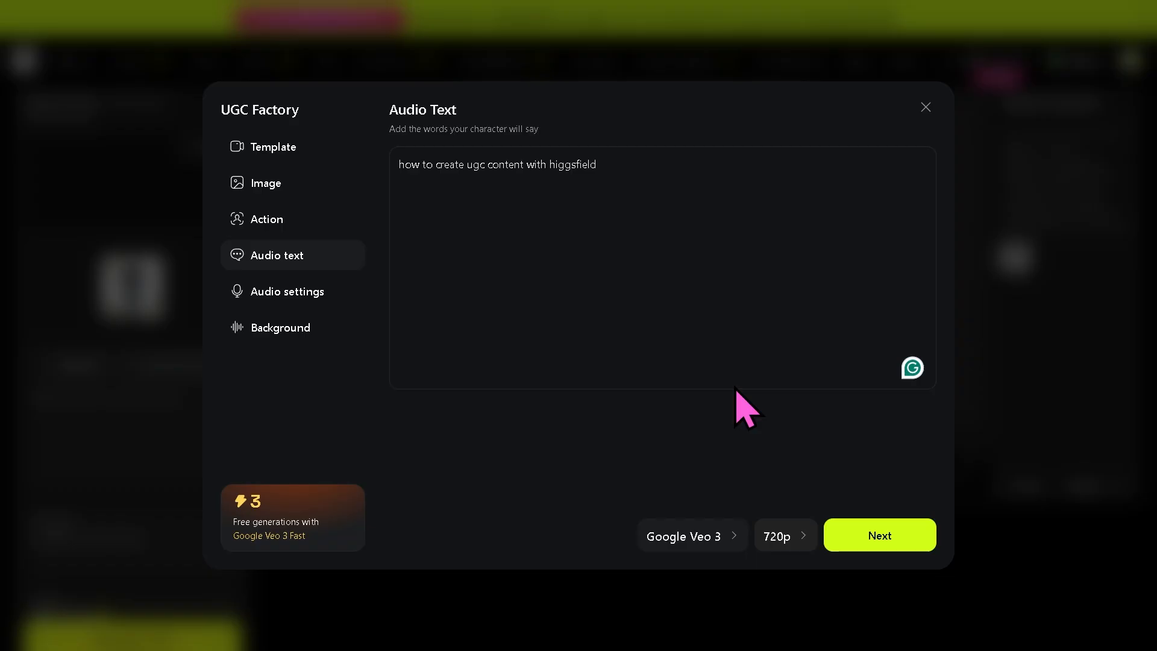
left_click(868, 546)
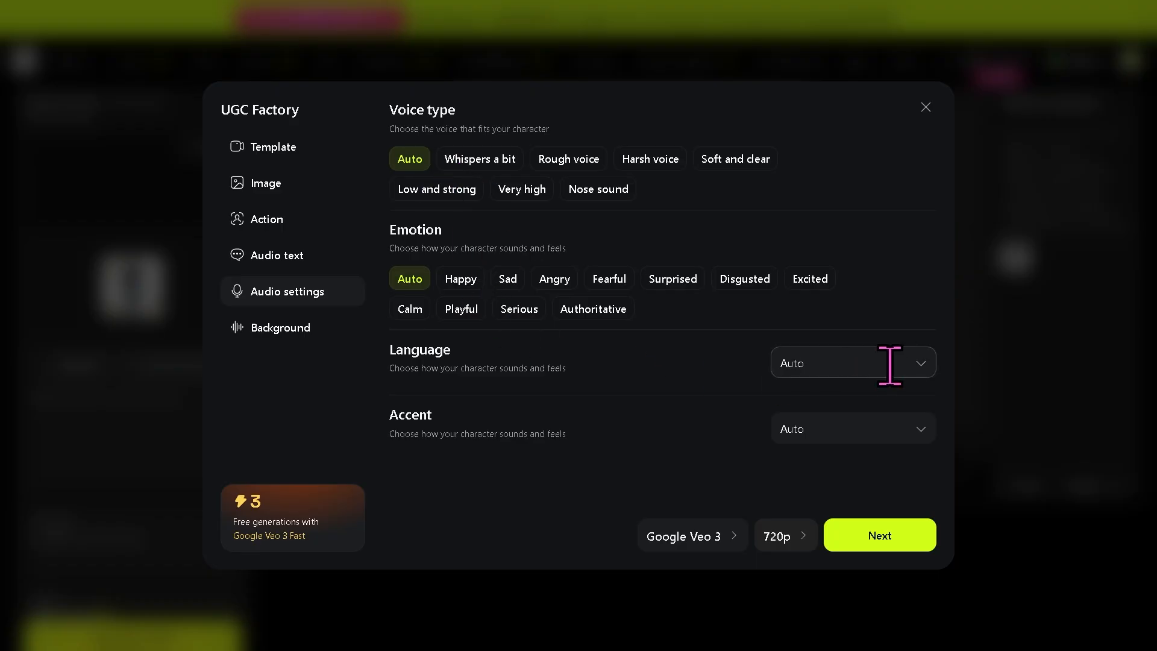
Set the speech language to English with an American accent and continue to the background sound.
left_click(922, 372)
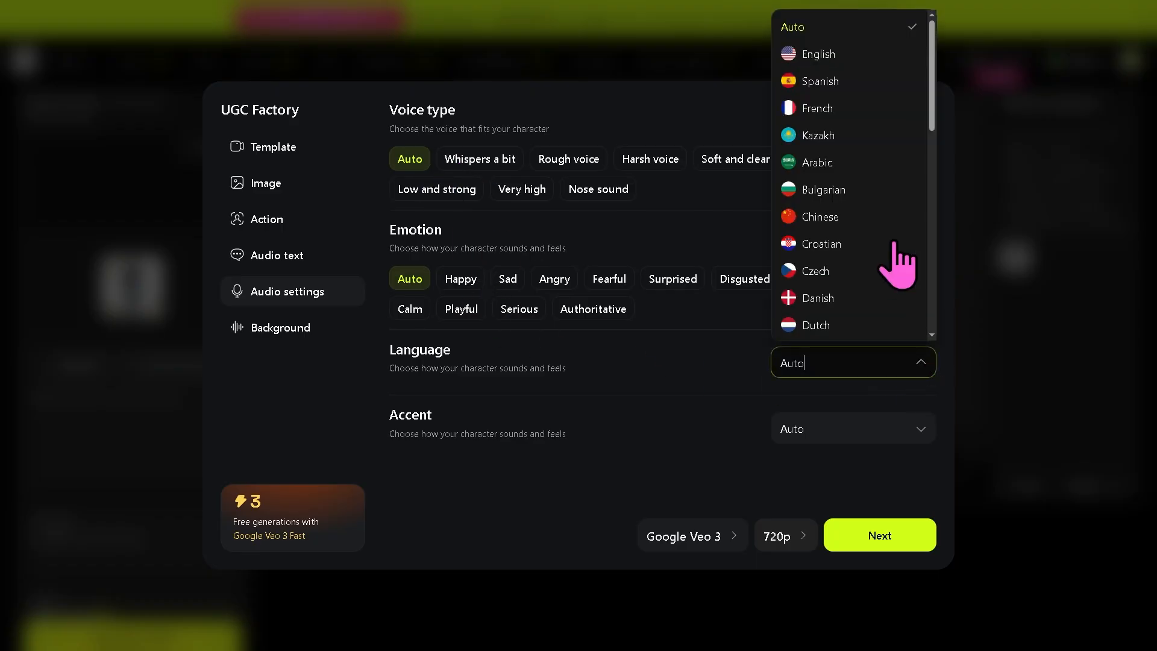
left_click(841, 56)
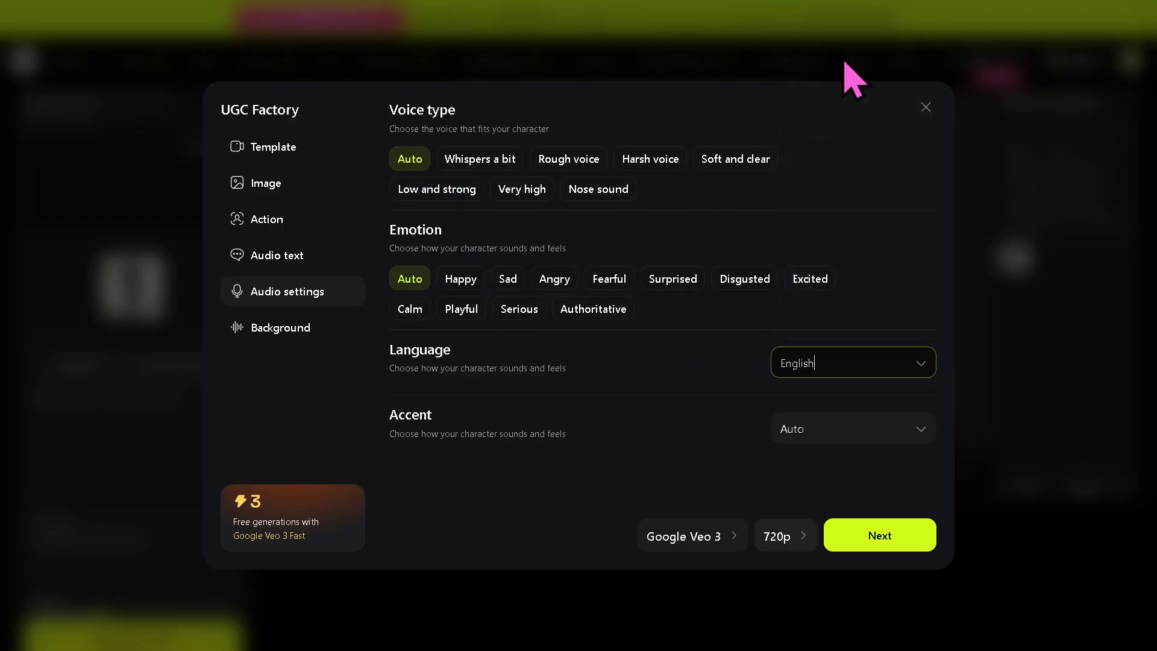
left_click(918, 429)
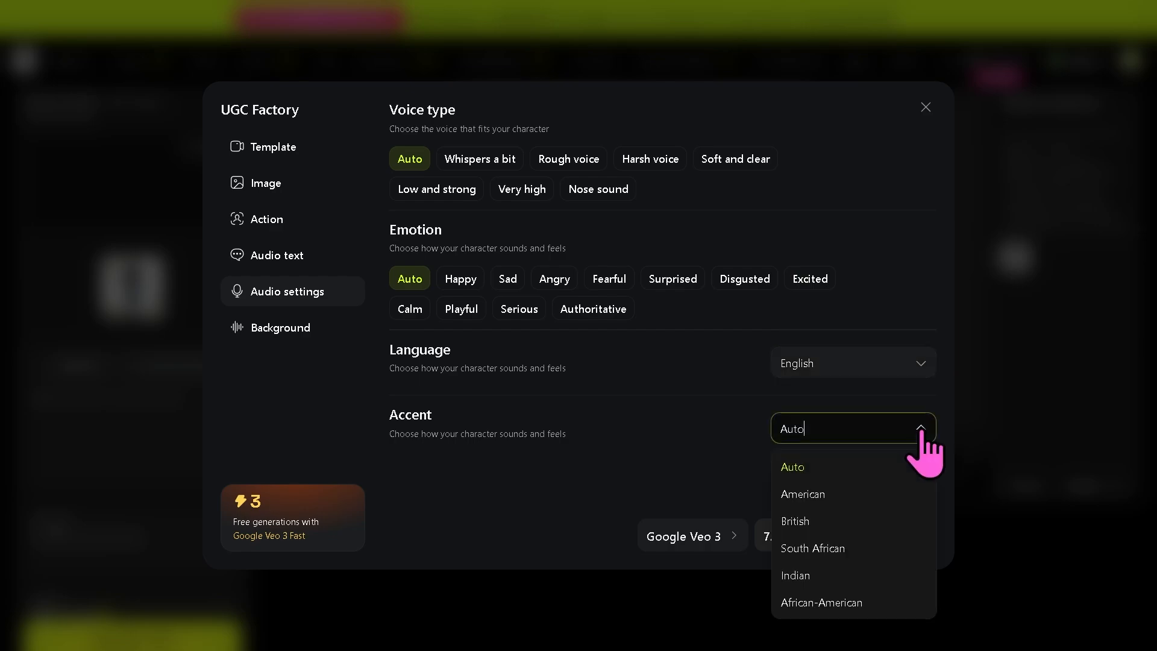
left_click(820, 495)
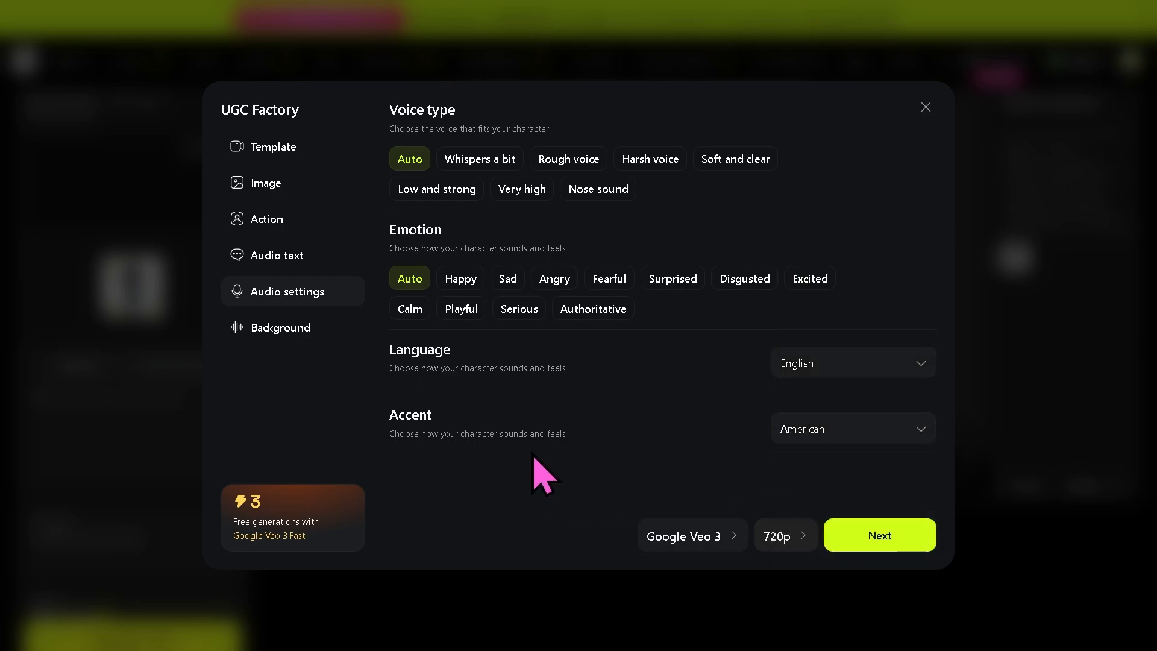
left_click(885, 535)
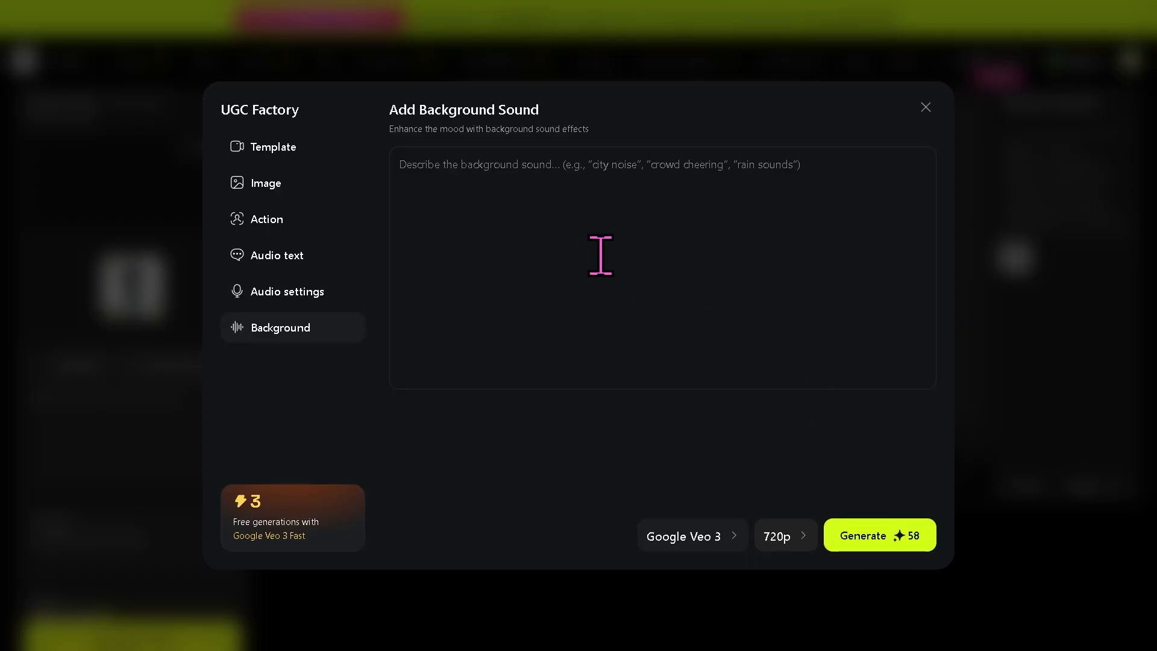
Describe the background sound as "CITY NOISE" and try to generate the UGC video.
type("CITY NPOSE")
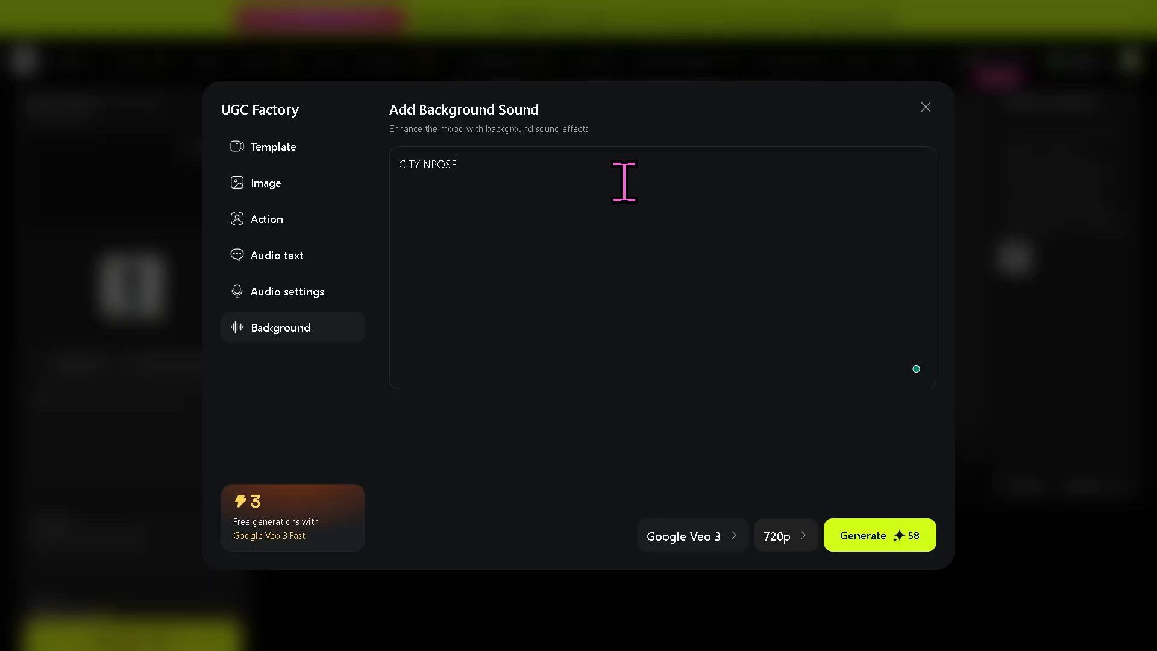
key("BackSpace")
key("BackSpace")
key("BackSpace")
key("BackSpace")
type("OISE")
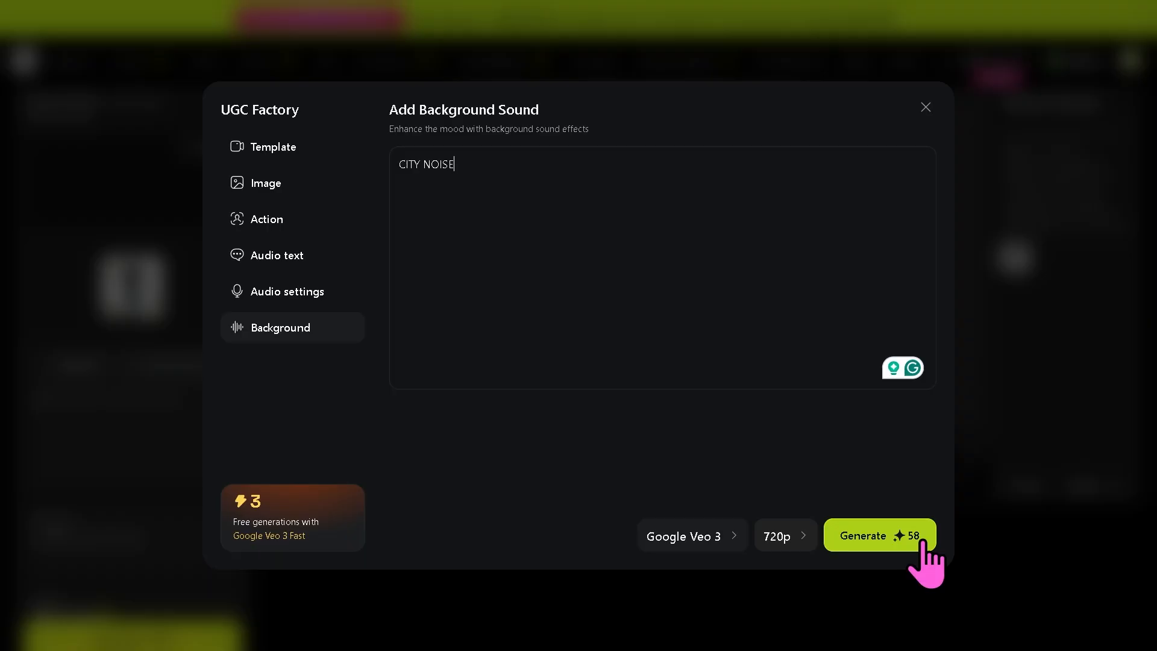
left_click(898, 539)
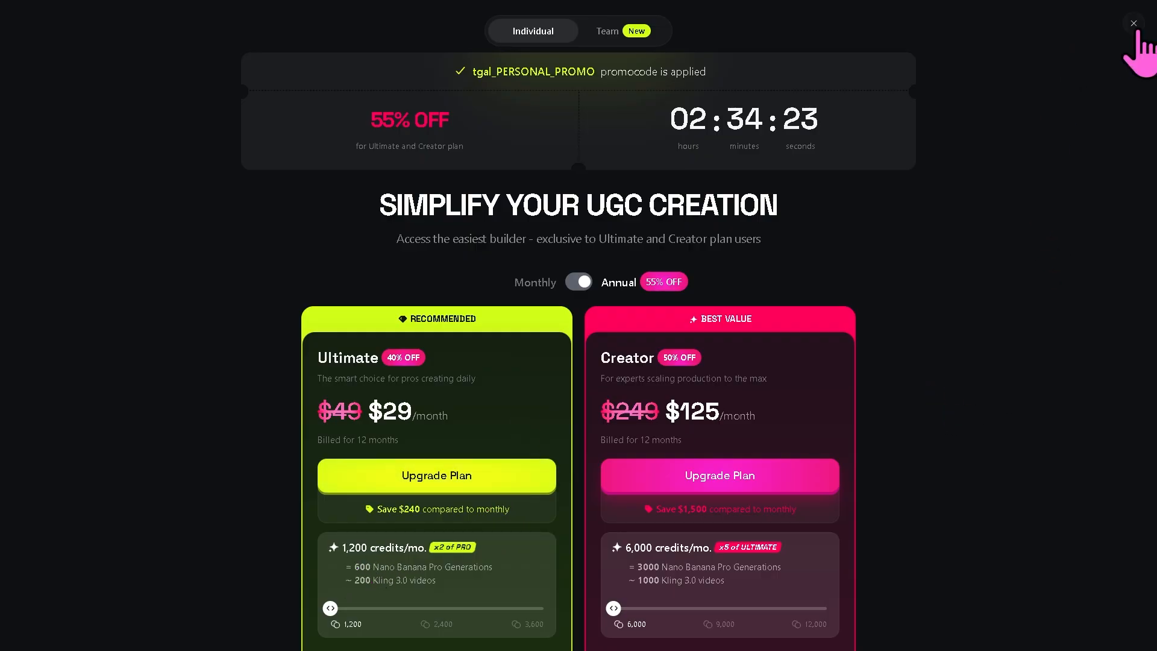
left_click(1134, 22)
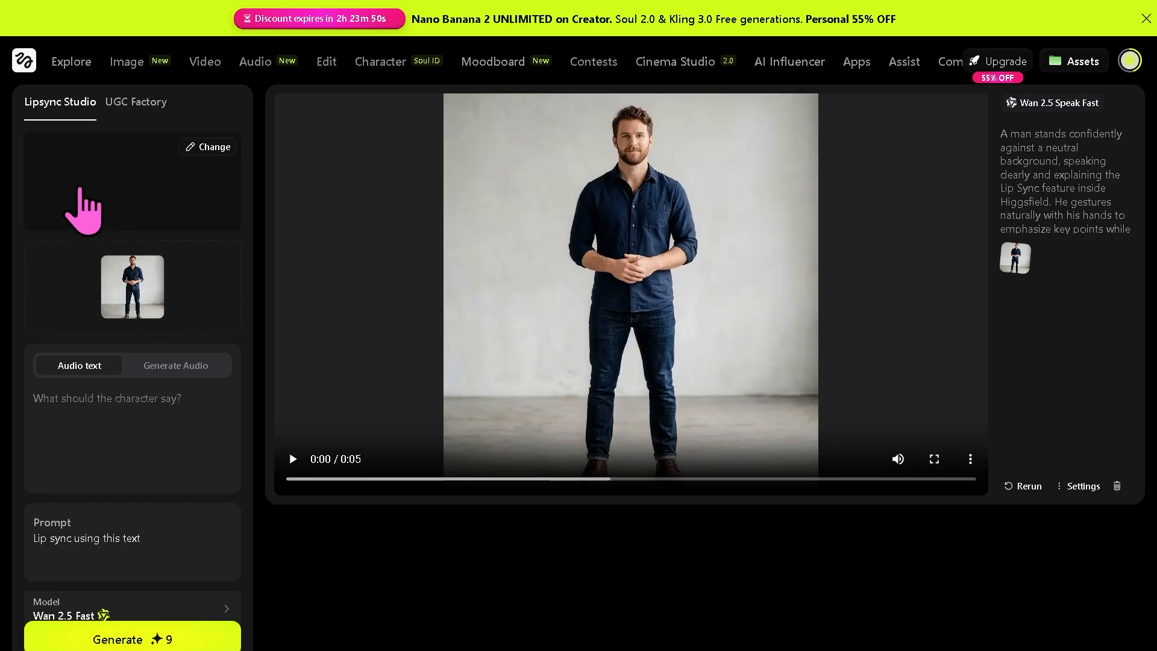
In Lipsync Studio, set the audio text to "How To Create UGC Content with Higgsfield" and generate the video with Wan 2.5 Fast.
left_click(103, 405)
type("How To Create UGC Content with Higgsfield")
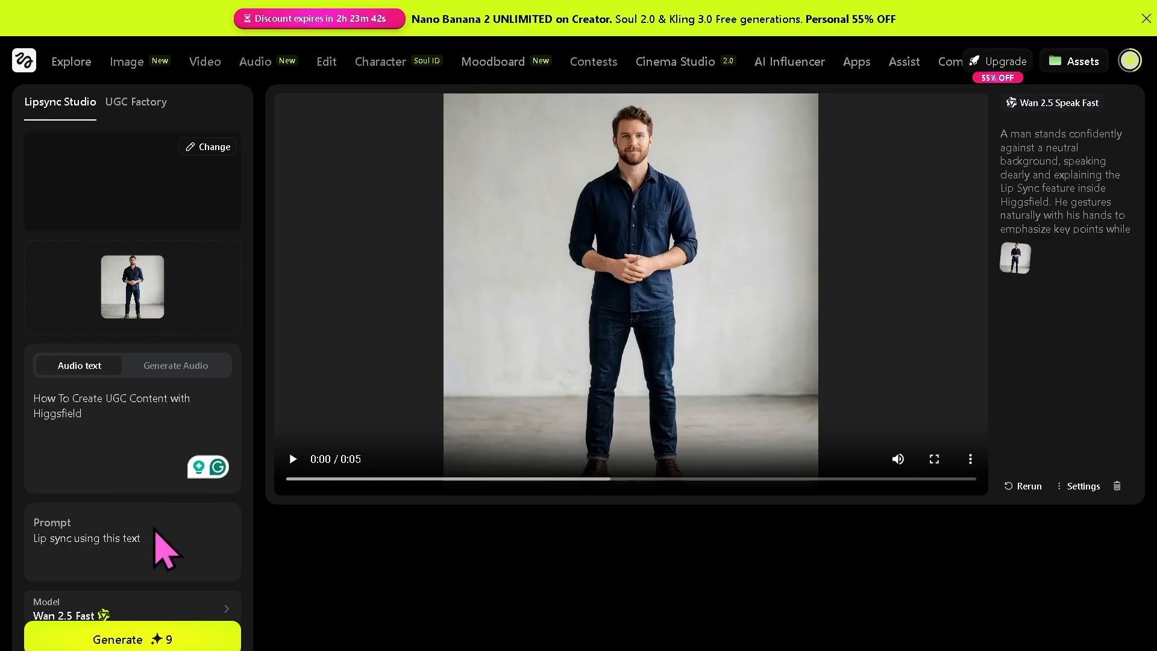
scroll(161, 546, "down", 1)
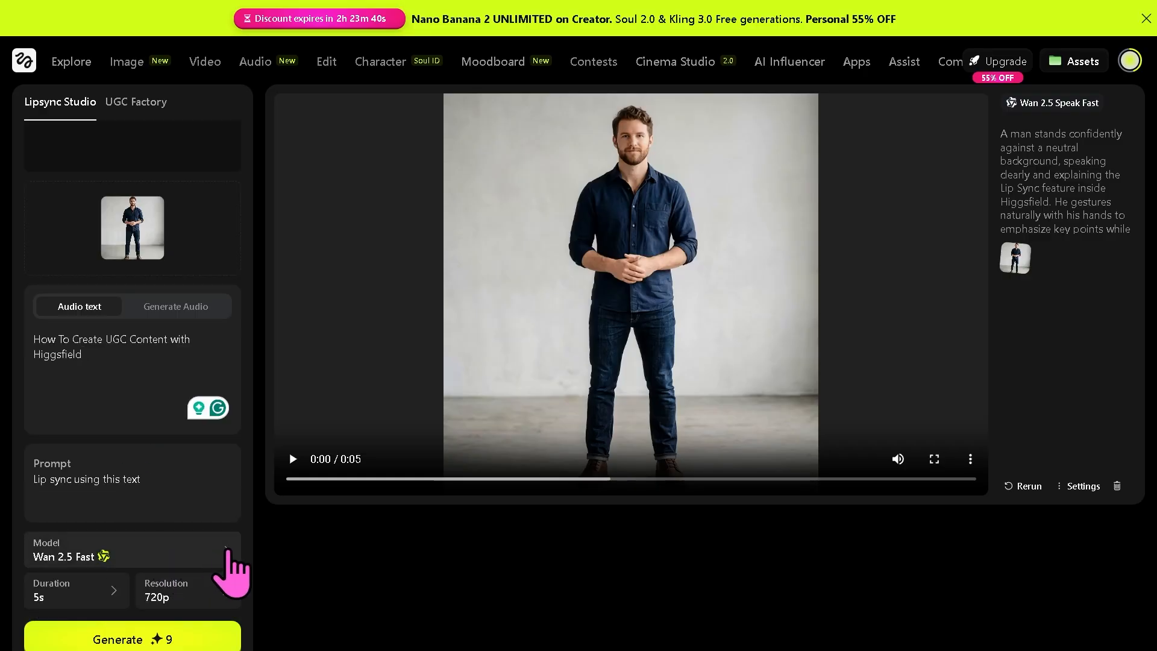
left_click(227, 552)
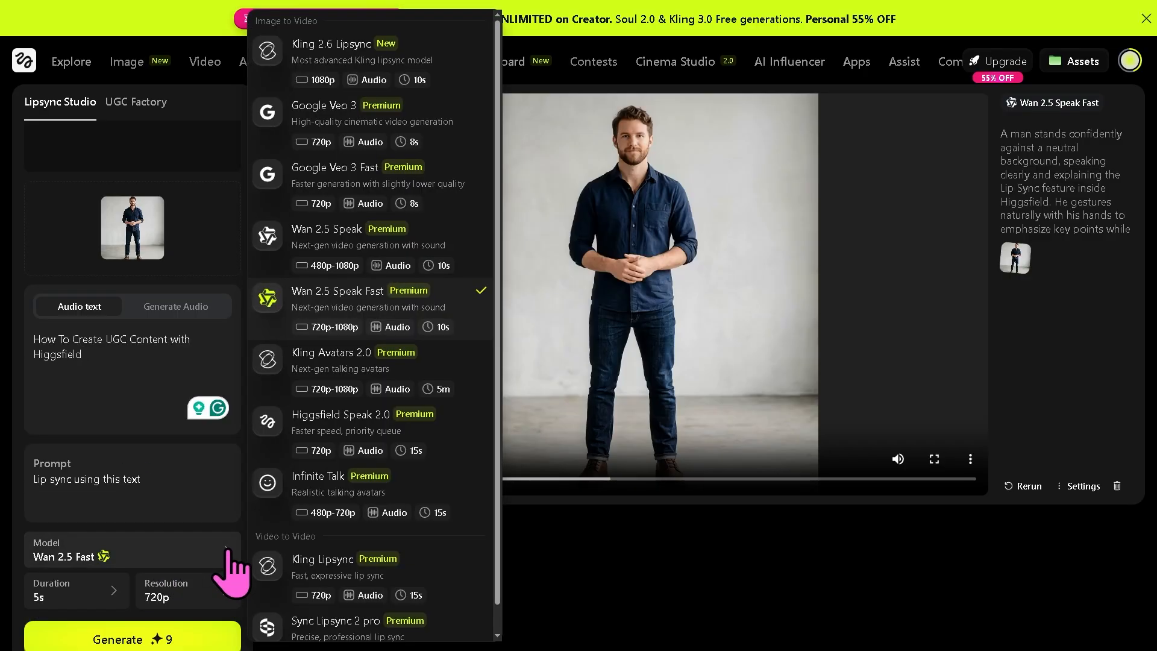
left_click(602, 568)
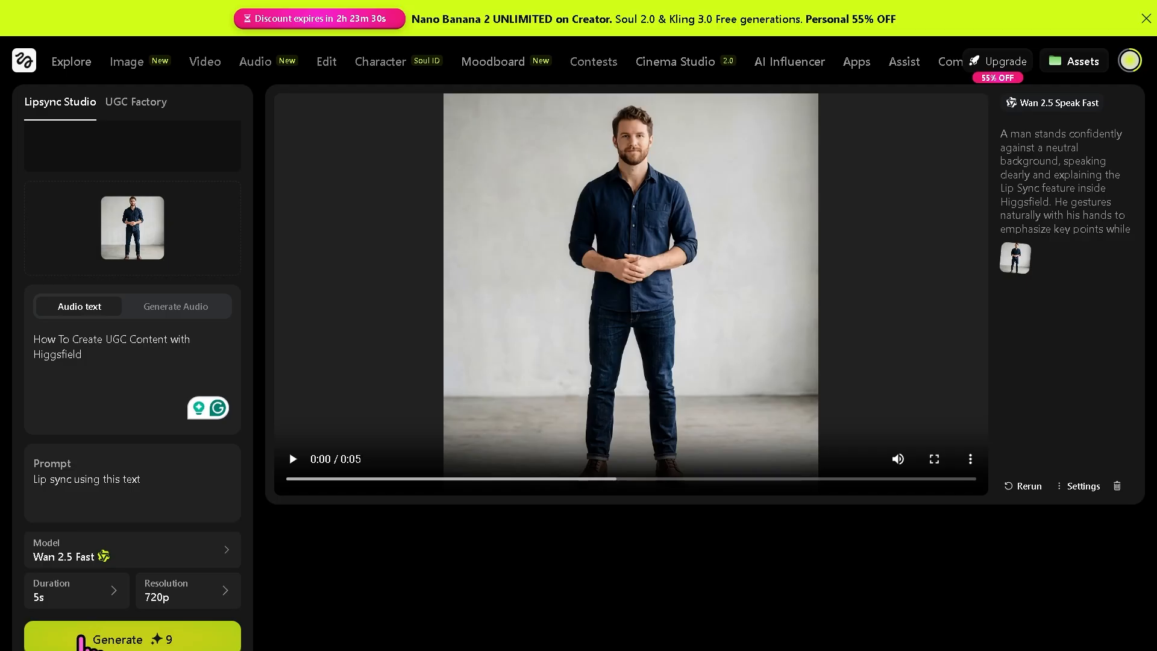
left_click(82, 639)
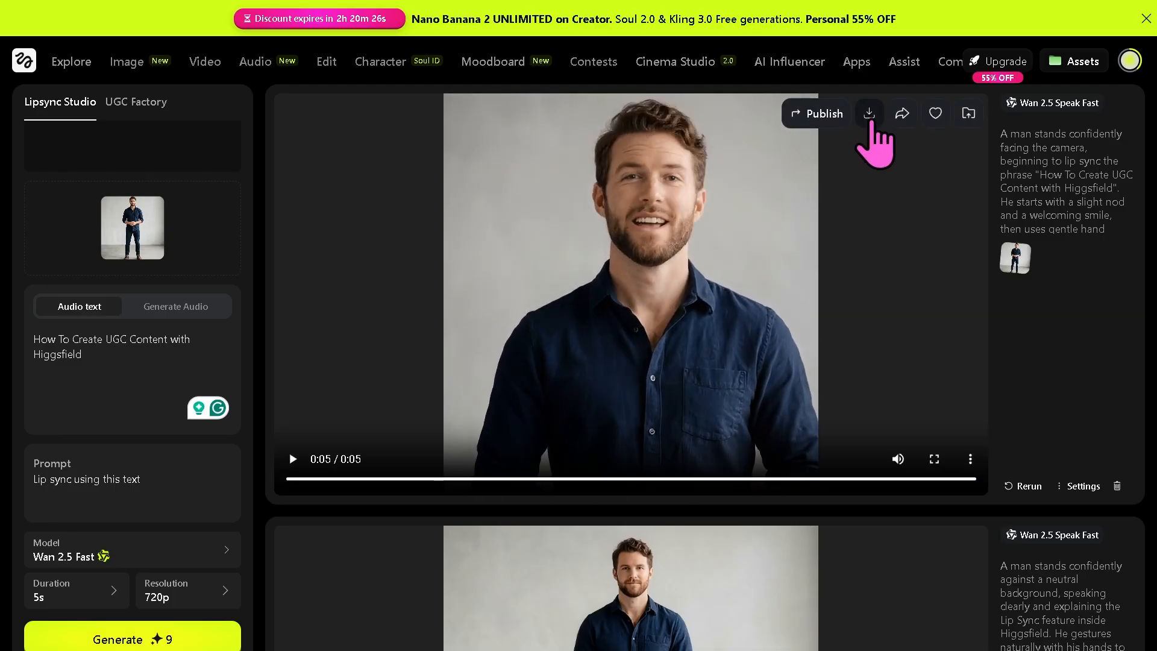
Publish the generated lip-sync video and show its sharing options.
left_click(829, 115)
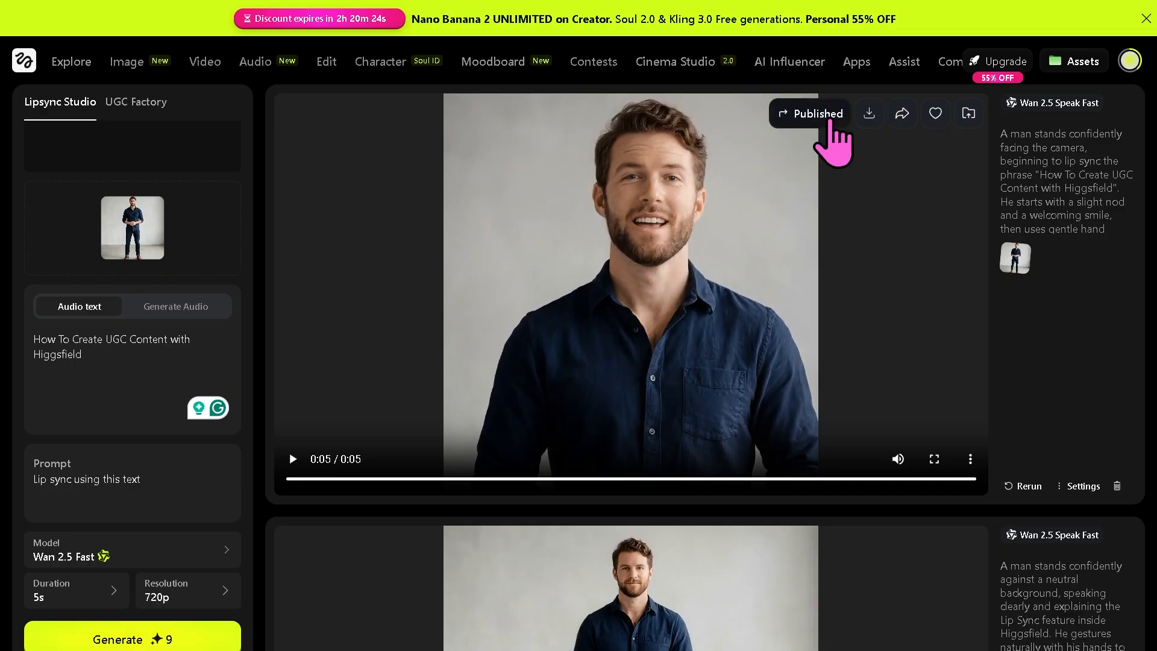
left_click(903, 114)
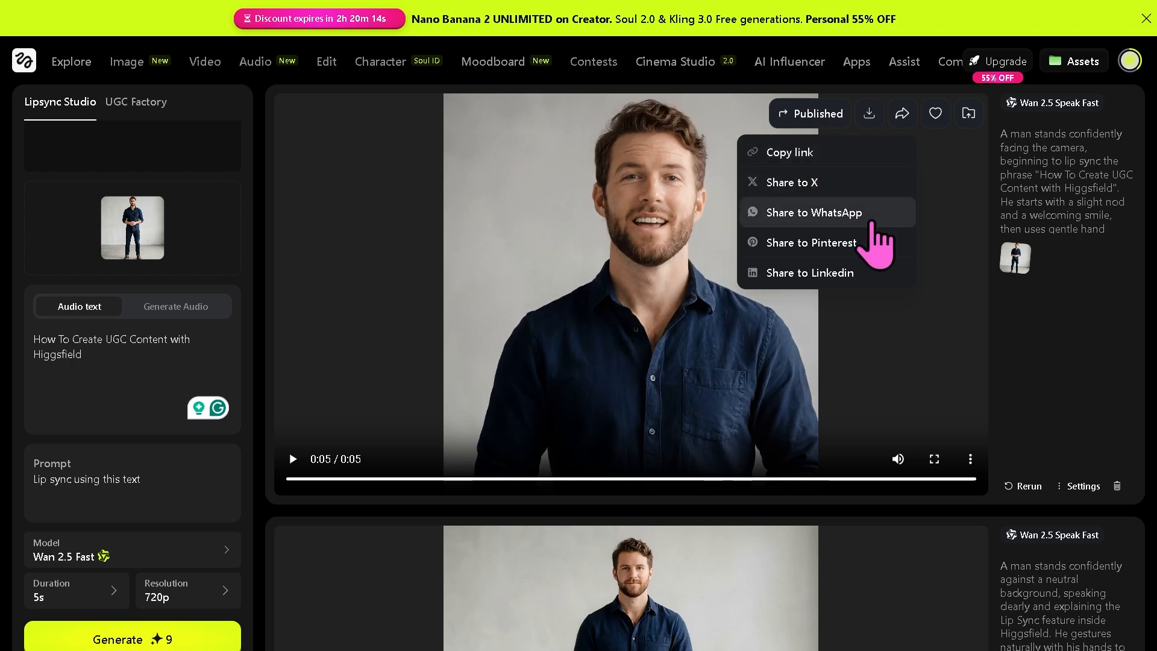
Leave the sharing options and play the generated lip-sync video.
scroll(356, 314, "down", 1)
scroll(356, 315, "up", 1)
left_click(293, 459)
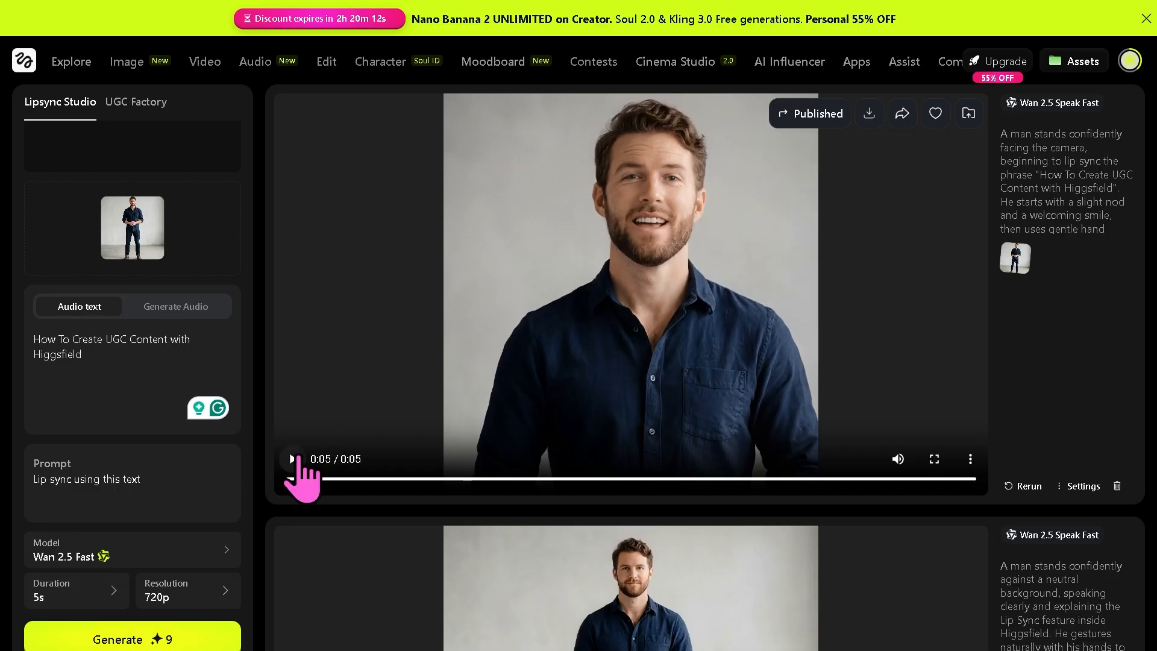